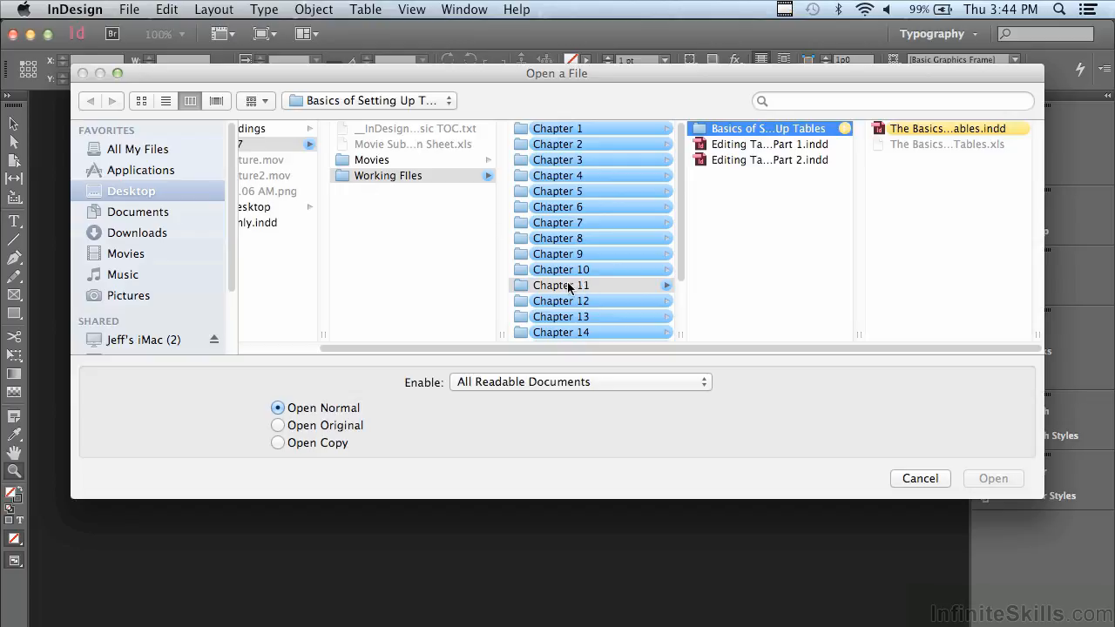
Open The Basics of Setting Up Tables.indd from the Basics of Setting Up Tables folder in Chapter 11.
click(727, 135)
click(925, 129)
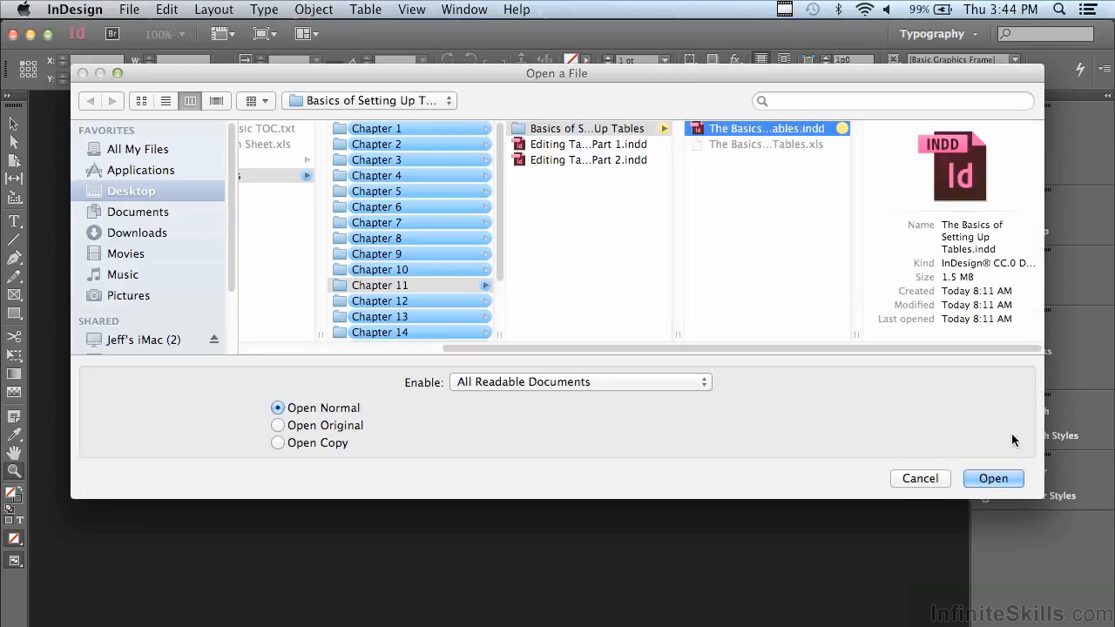
click(990, 479)
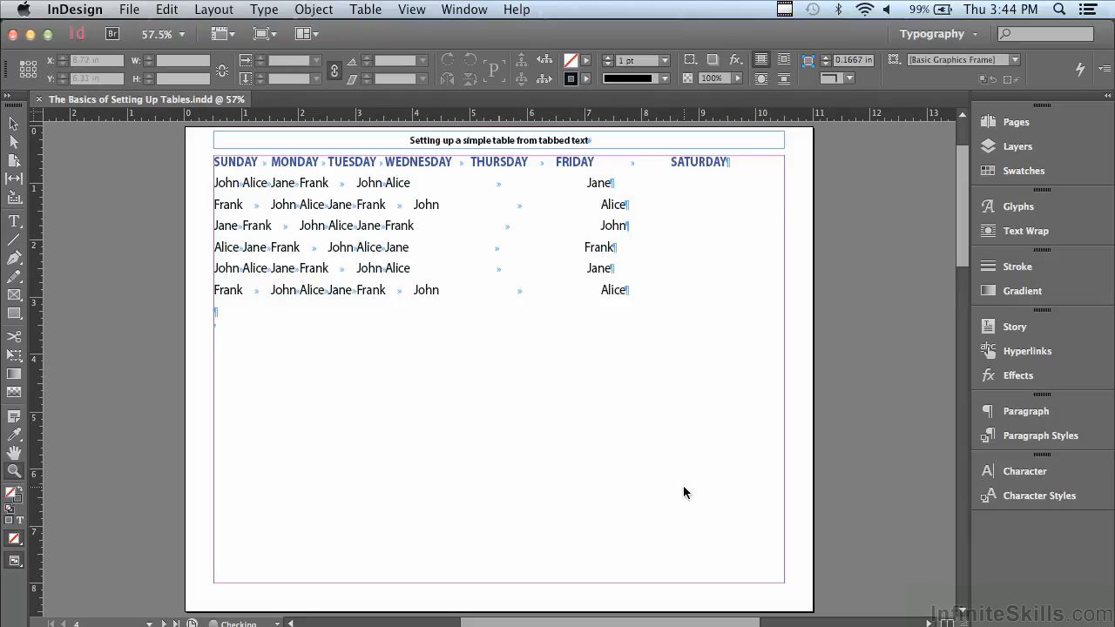
Convert the tabbed weekday schedule text to a table with Tab column separators, Paragraph row separators and the [Basic Table] style.
click(13, 471)
drag(183, 125, 819, 347)
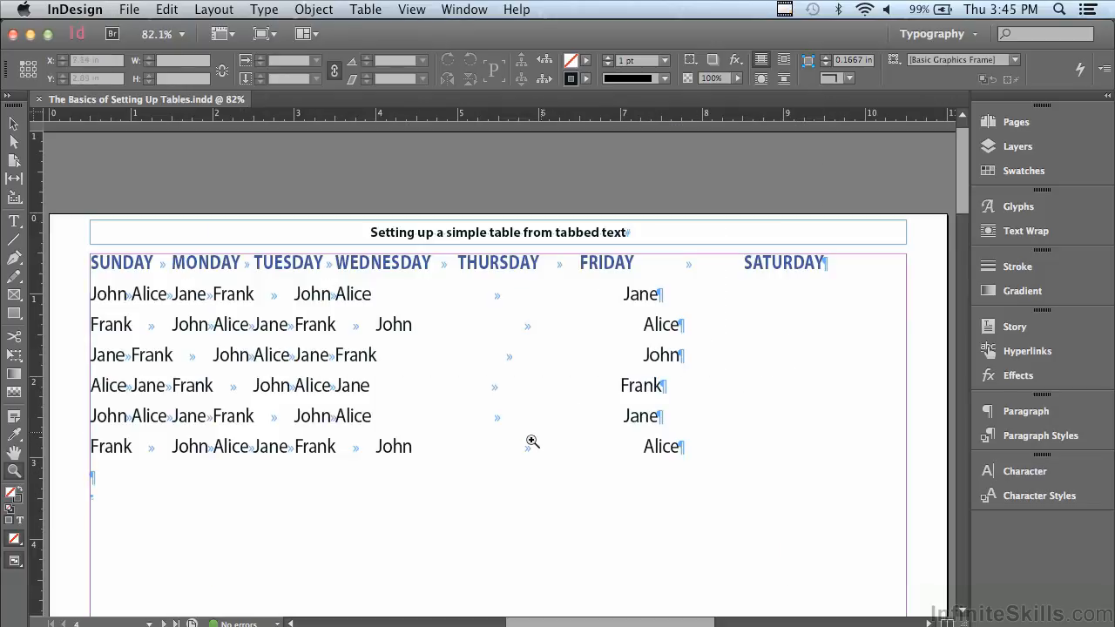
click(17, 223)
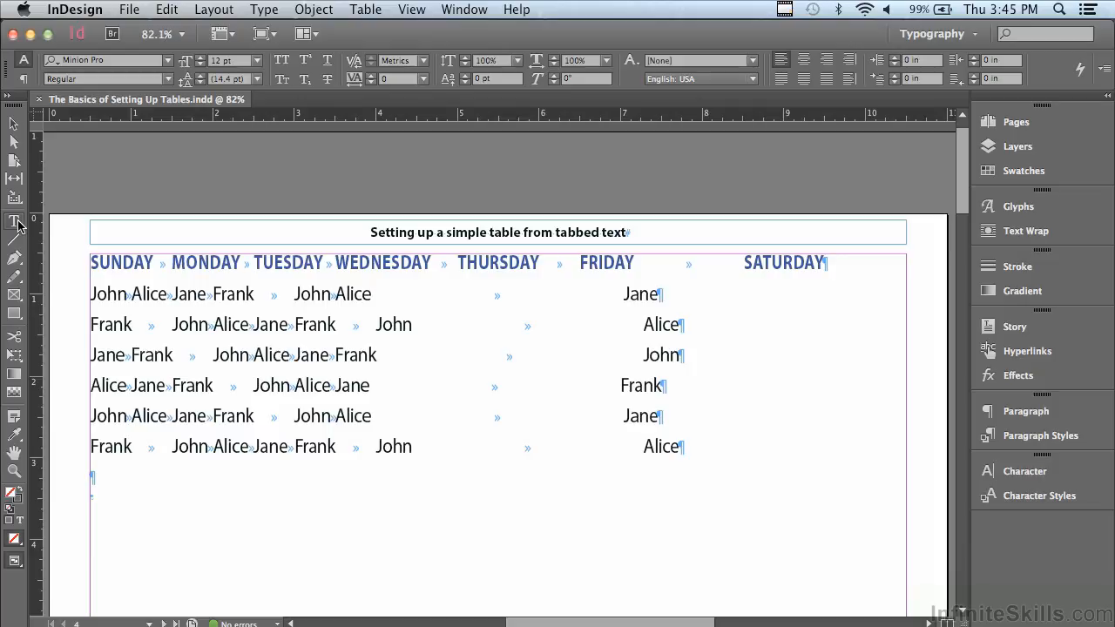
click(17, 225)
drag(94, 255, 689, 454)
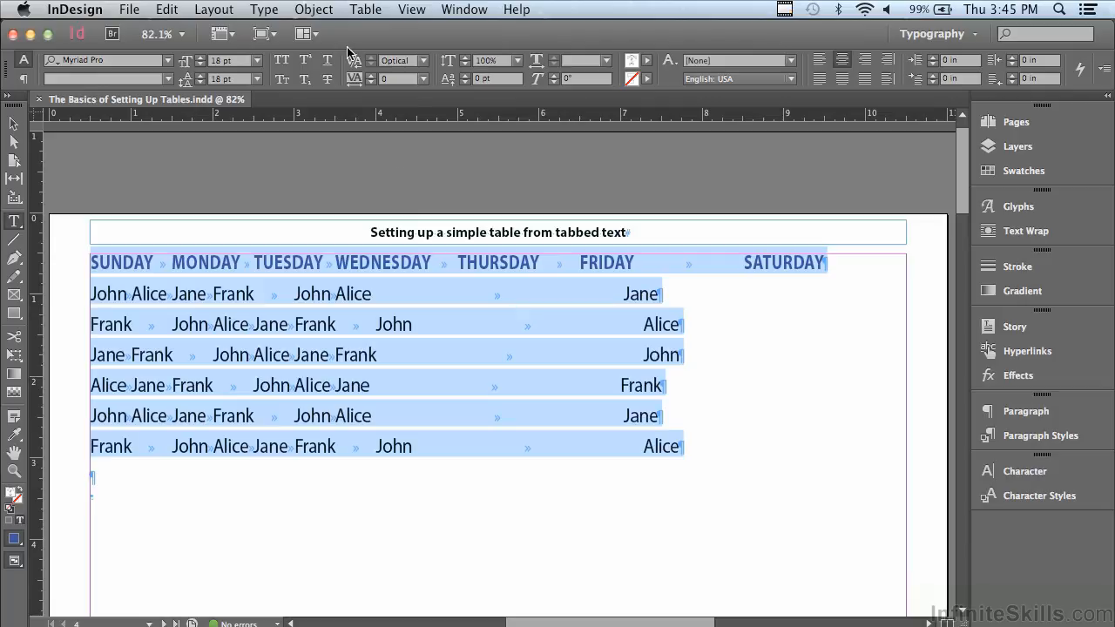
click(360, 9)
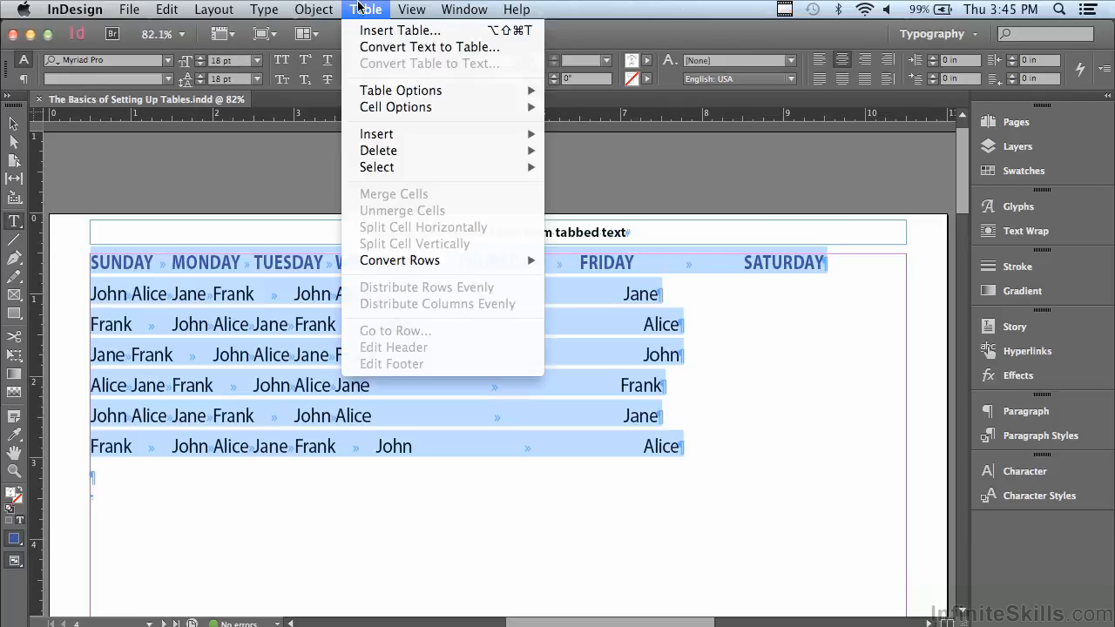
click(368, 51)
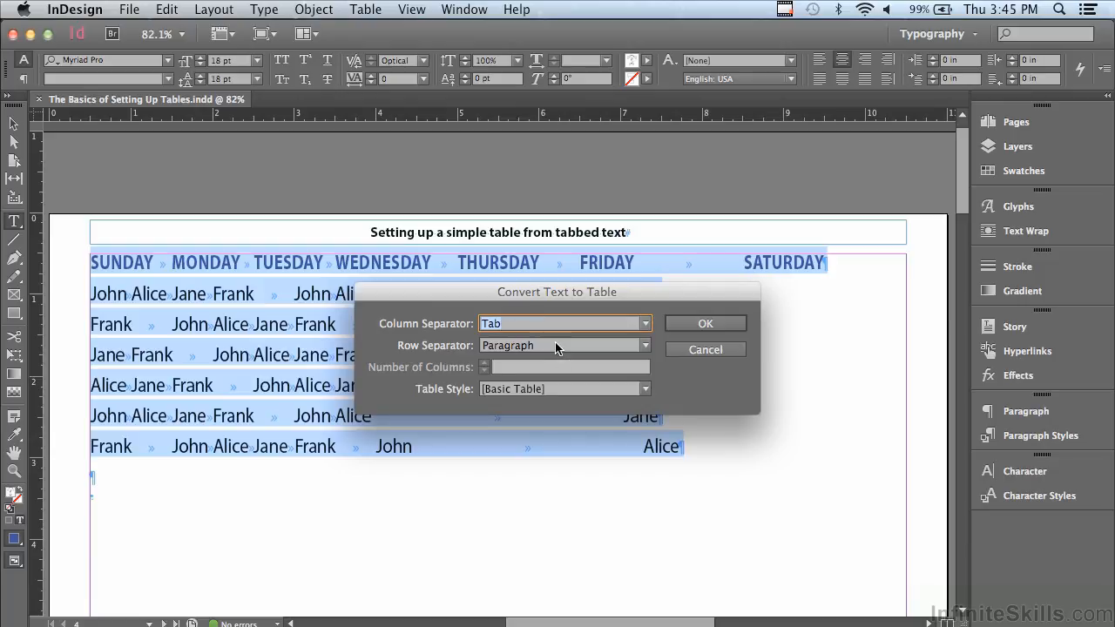
click(702, 325)
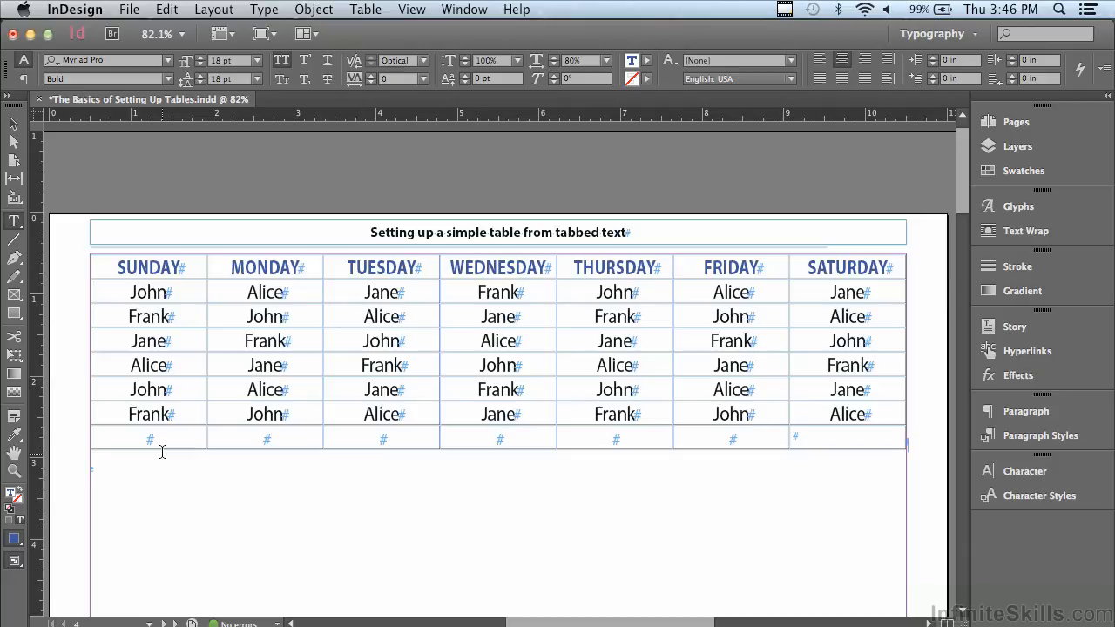
On the no-preexisting-text page, insert a table with 4 body rows, 6 columns, 1 header and 1 footer row, and enter "Type" in its first cell.
drag(964, 190, 919, 353)
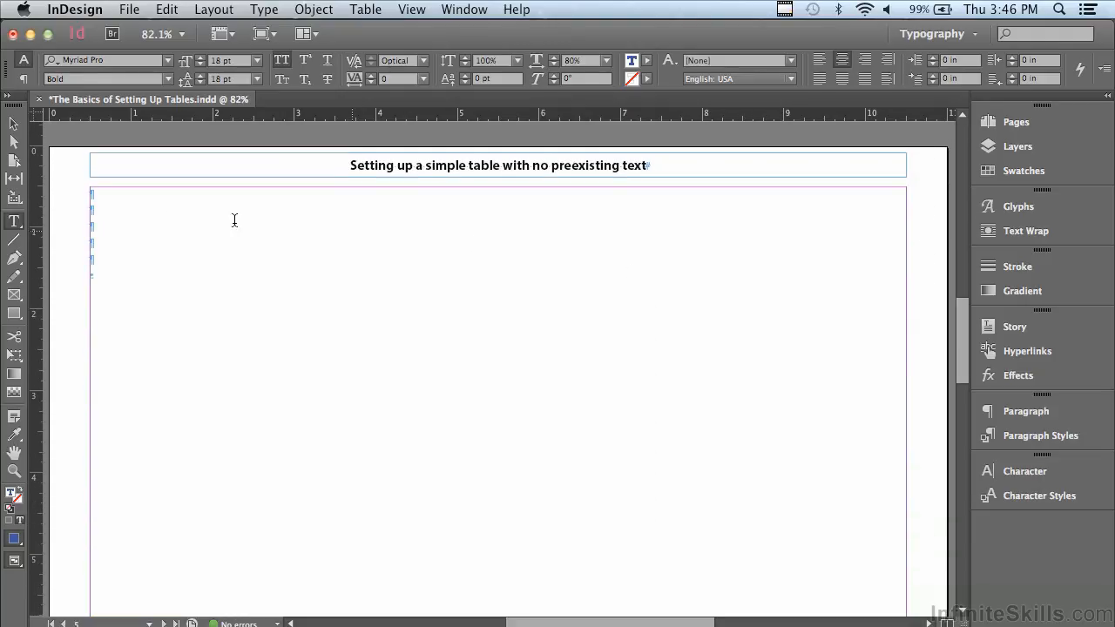
click(142, 208)
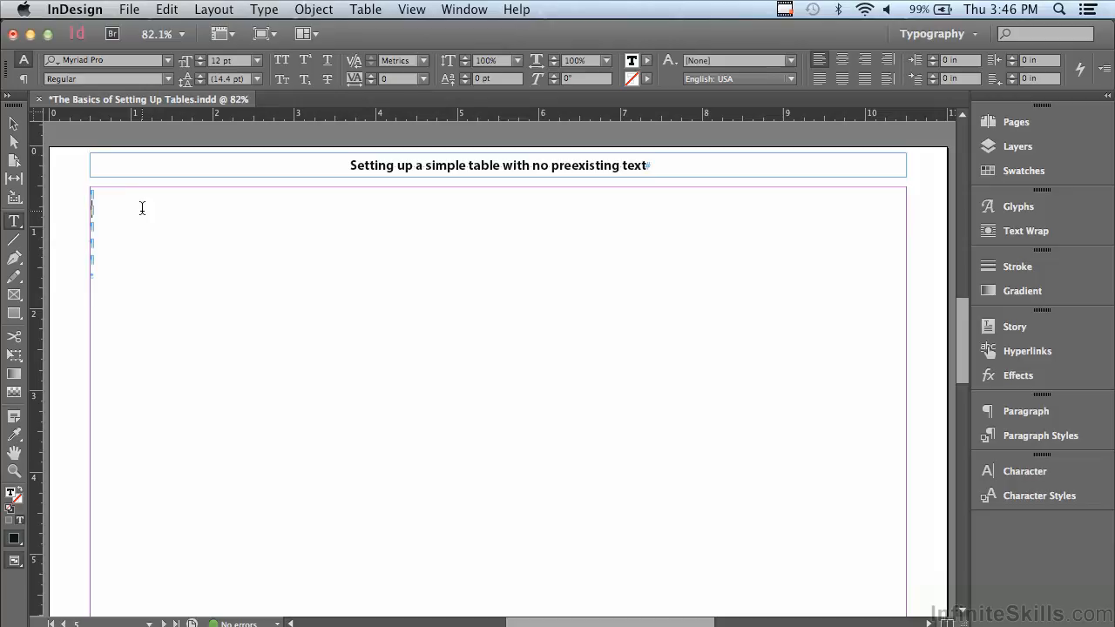
click(92, 192)
click(357, 10)
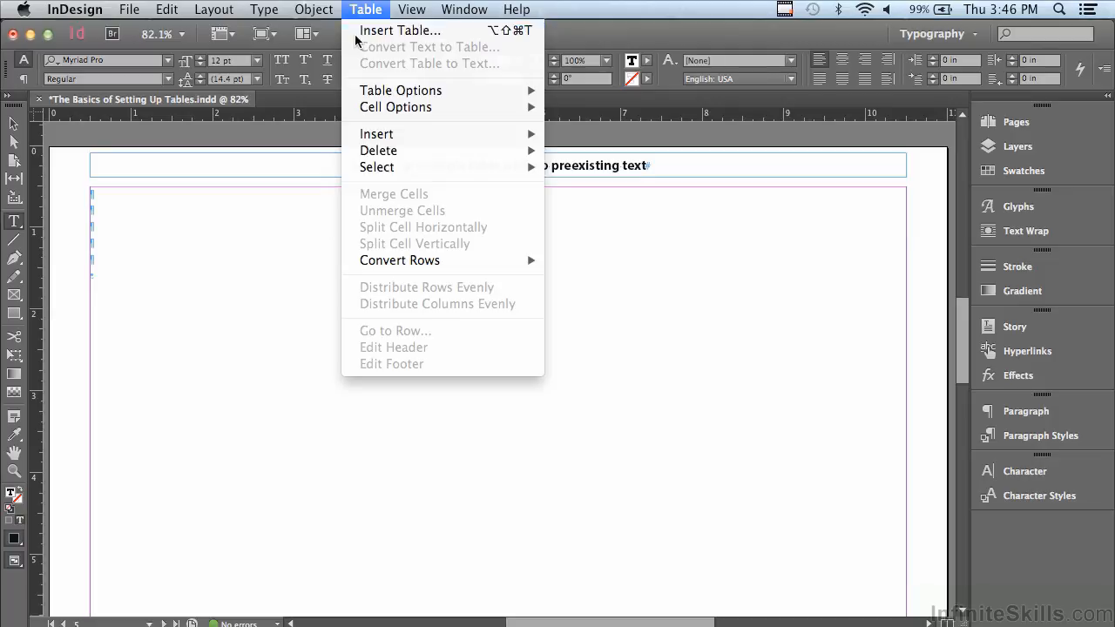
click(396, 30)
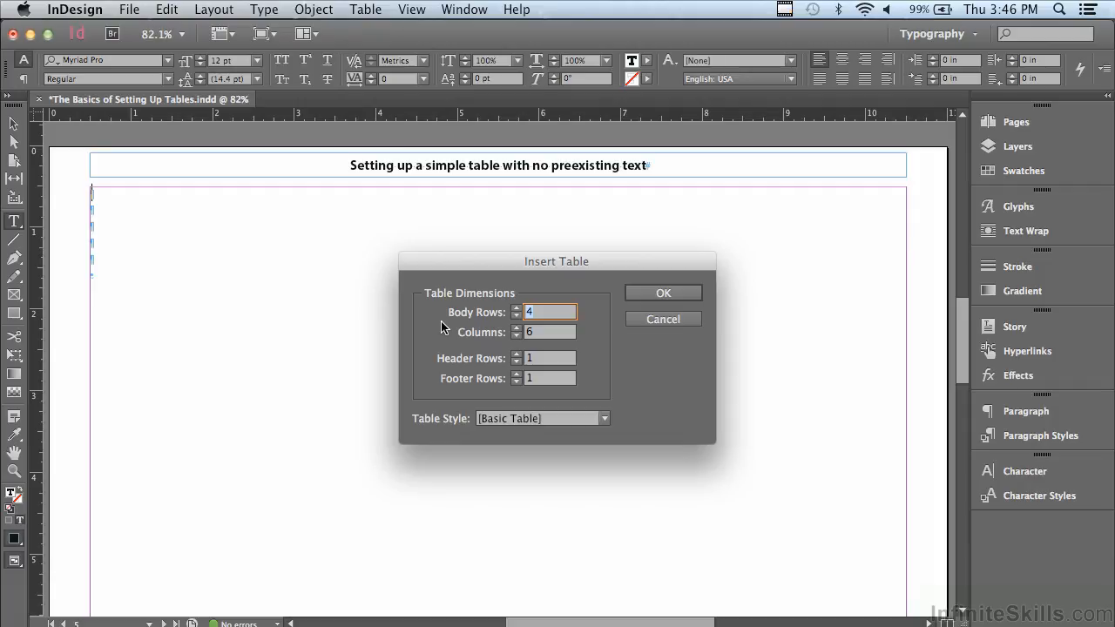
click(536, 338)
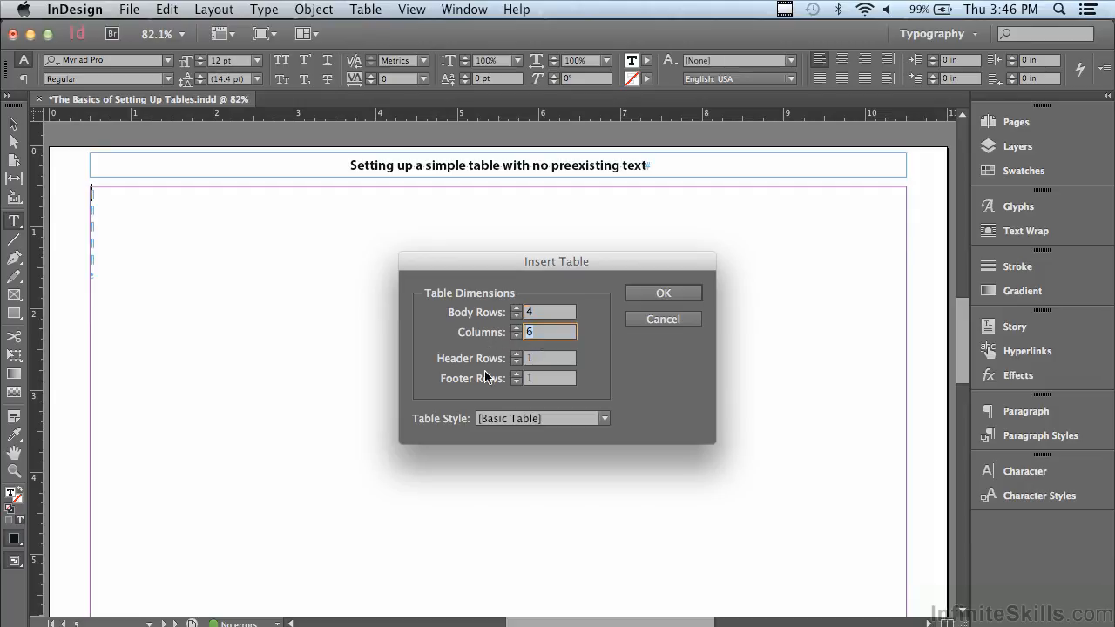
click(539, 360)
click(542, 379)
click(642, 294)
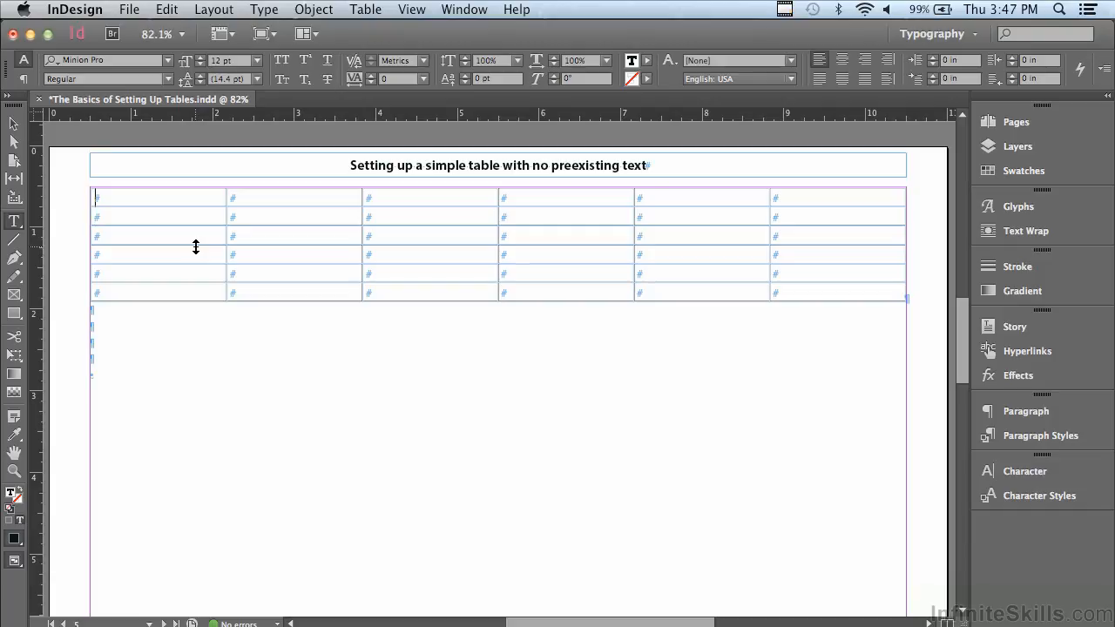
text(Type)
Place The Basics of Setting Up Tables.xls with import options in the empty text frame on the Excel file page.
drag(959, 331, 931, 493)
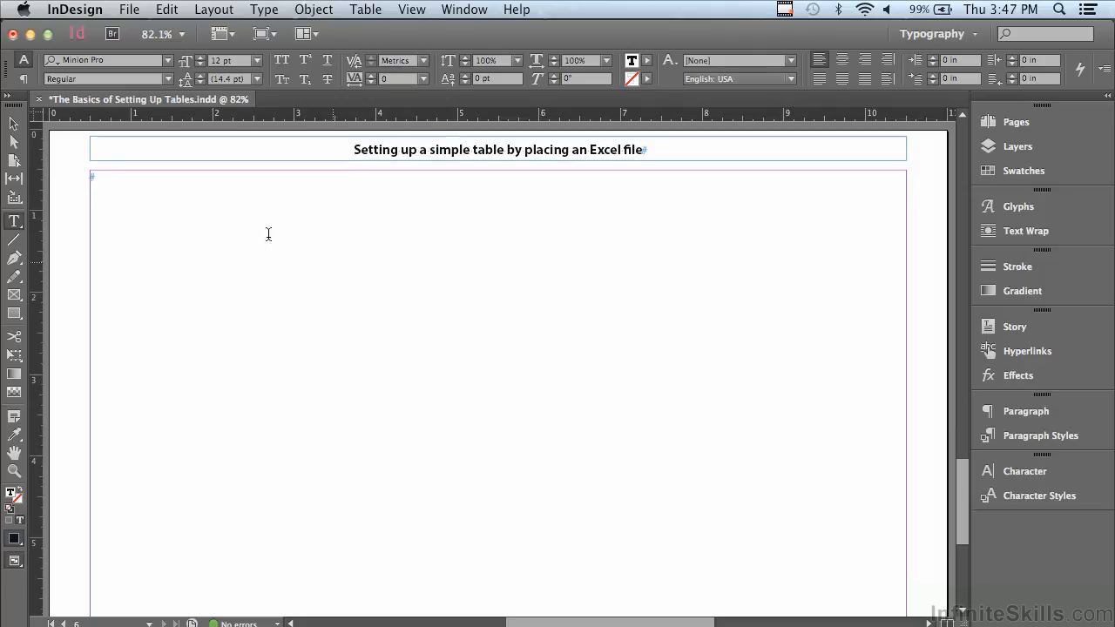
click(166, 178)
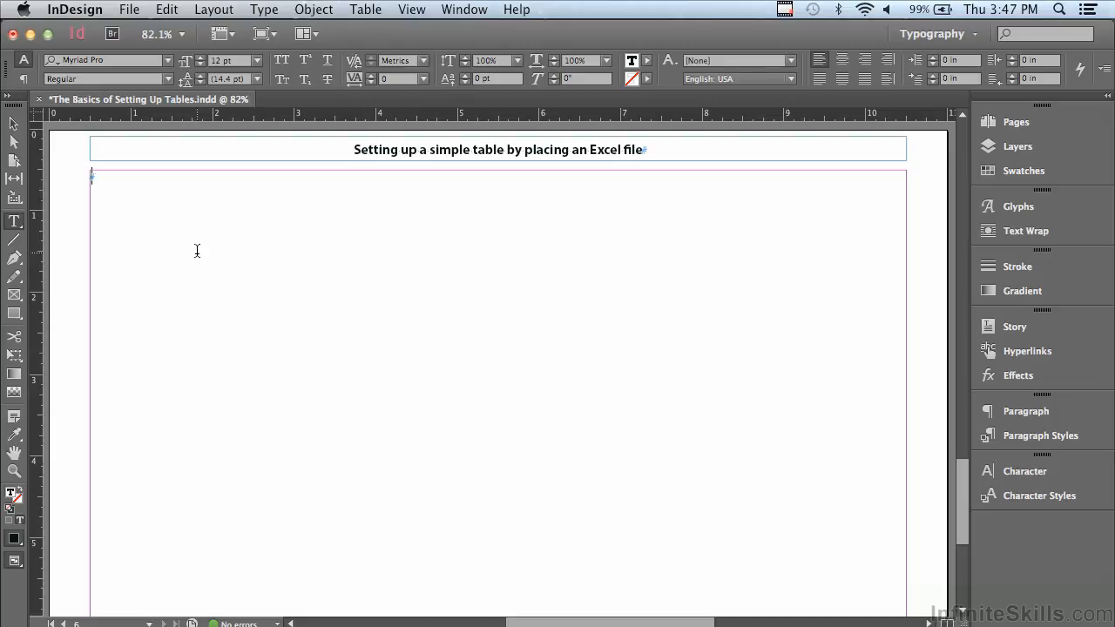
click(121, 9)
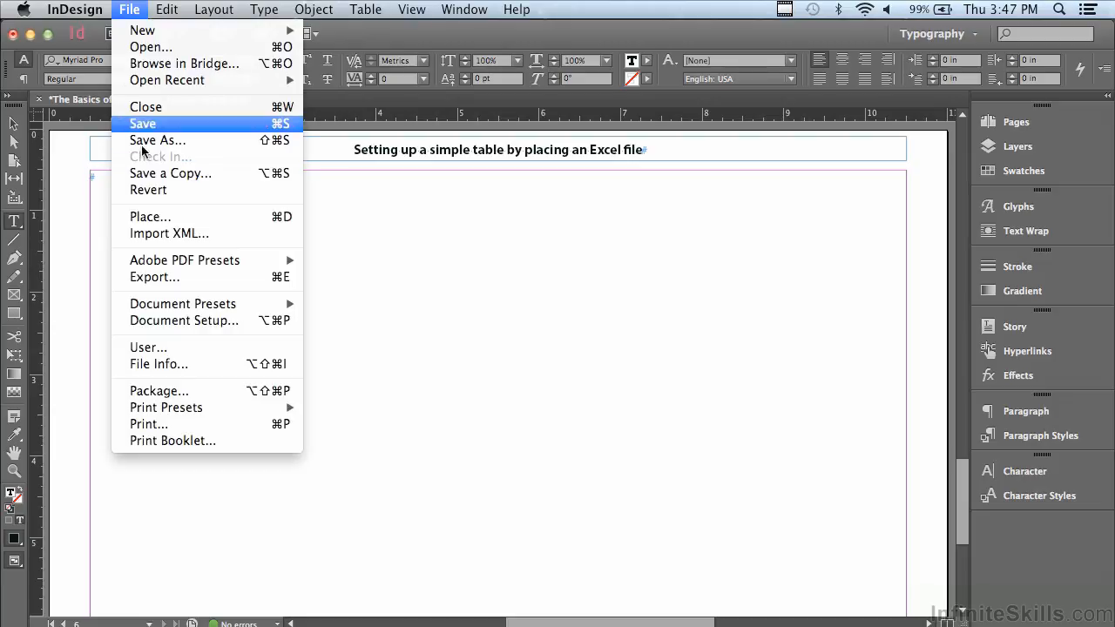
click(146, 214)
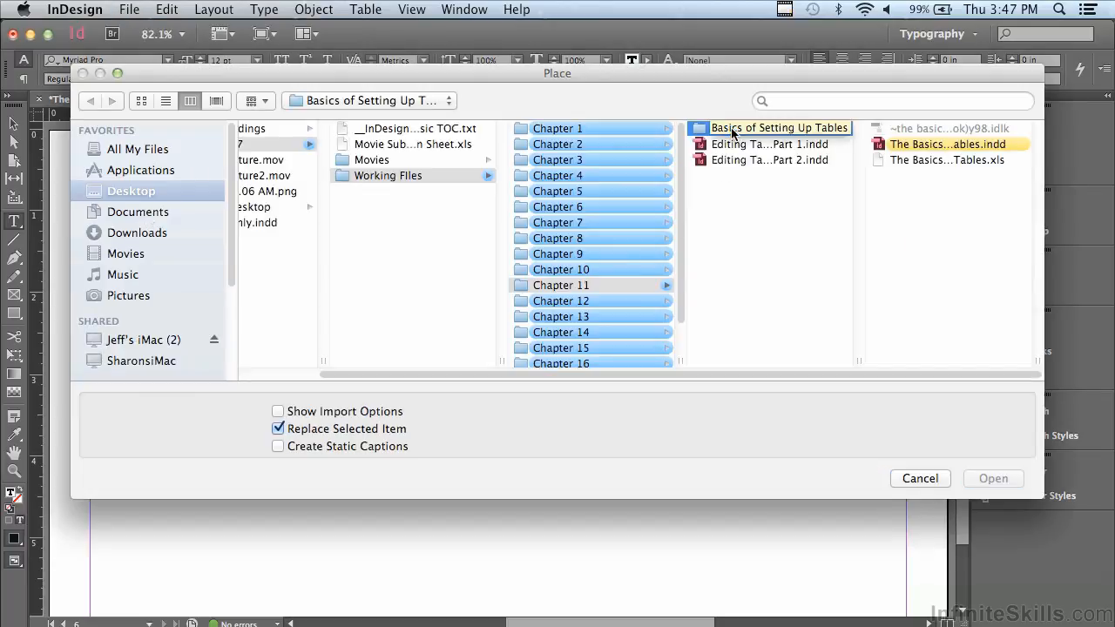
click(934, 159)
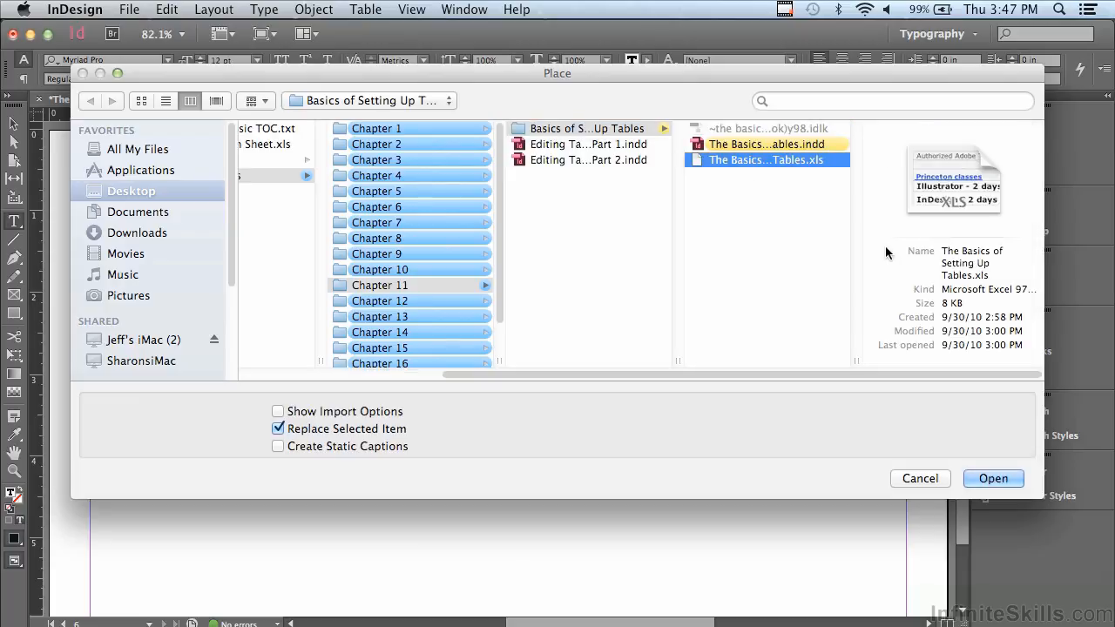
click(985, 479)
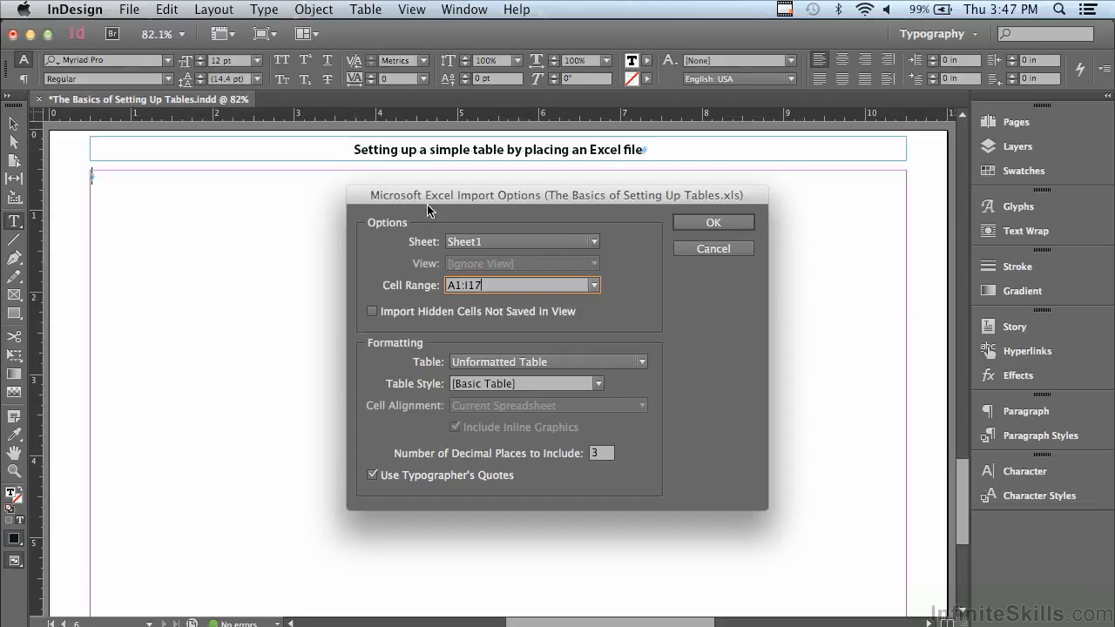
Import Sheet1, cell range A1:I17, as an unformatted table in the [Basic Table] style, including hidden cells not saved in view.
drag(412, 197, 406, 146)
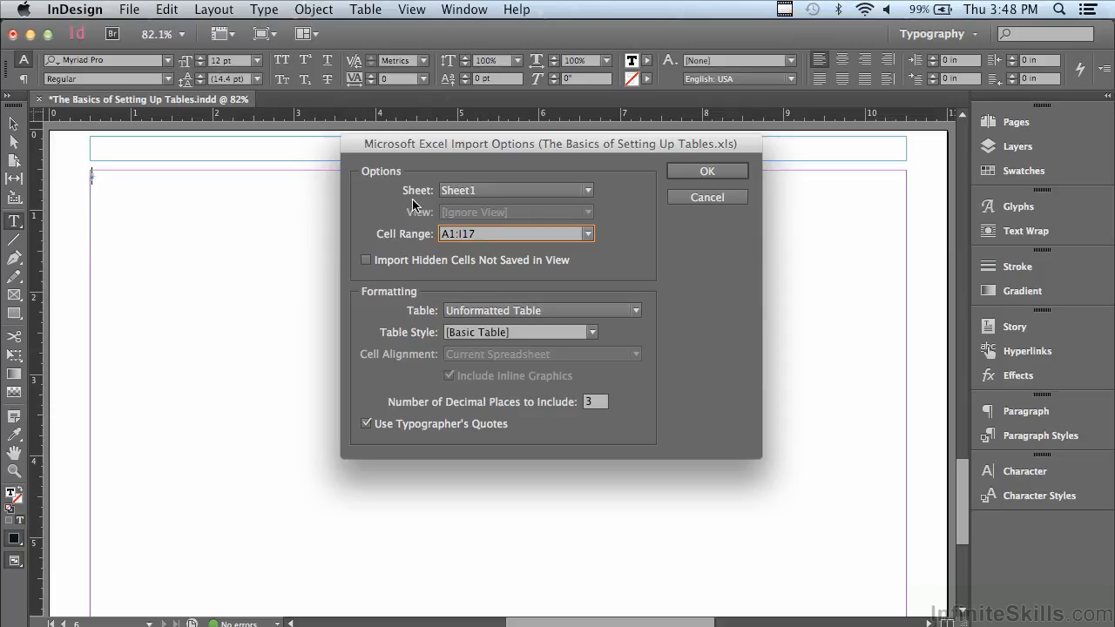
click(469, 190)
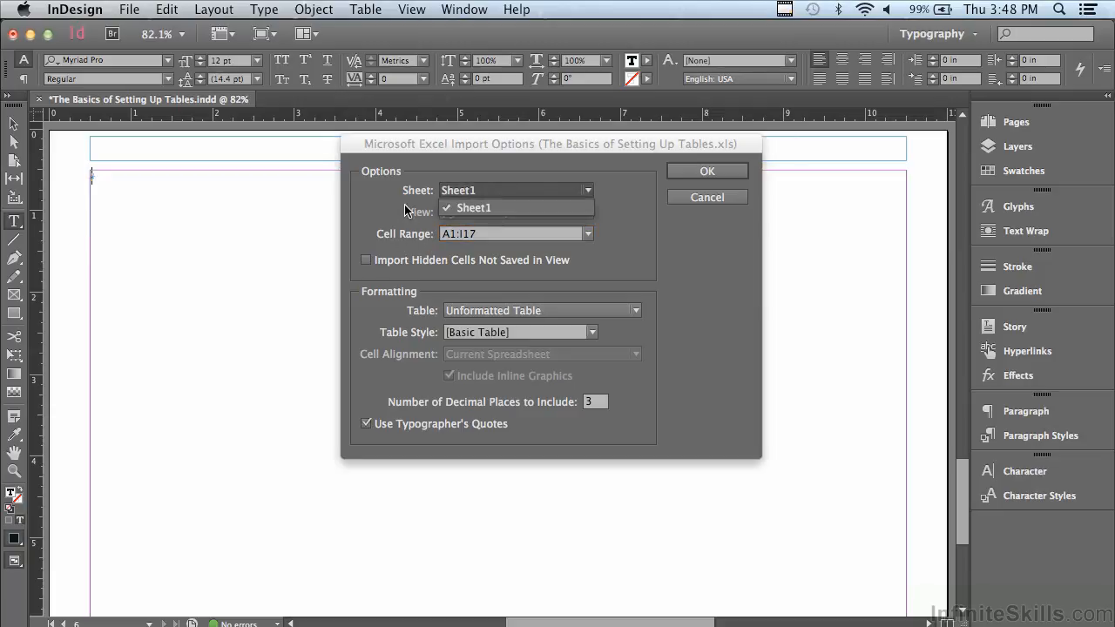
click(395, 260)
click(392, 258)
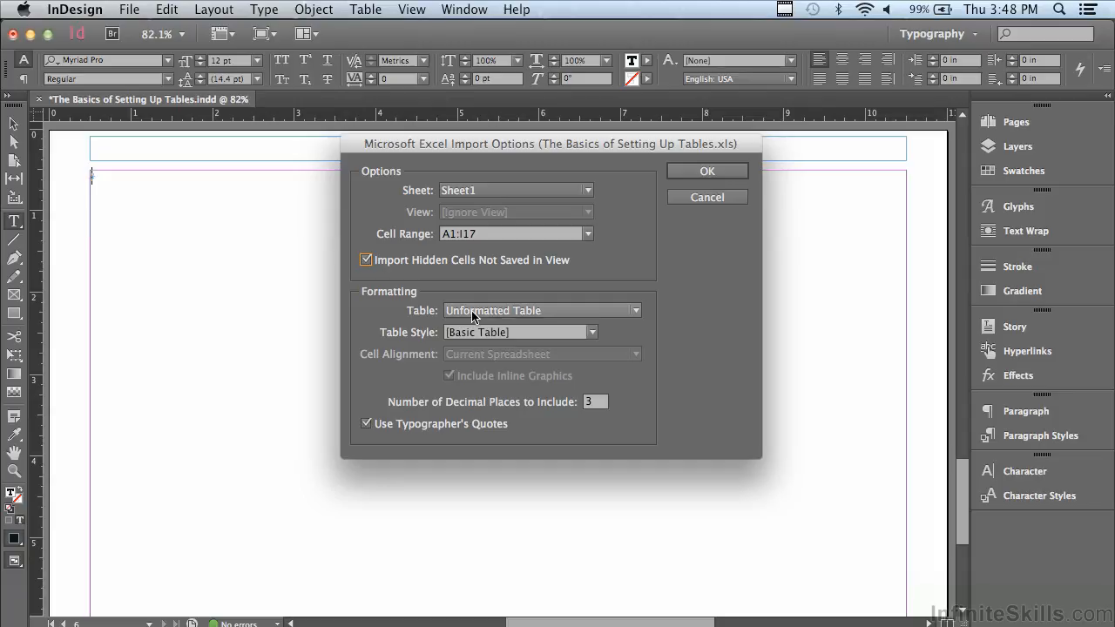
click(705, 172)
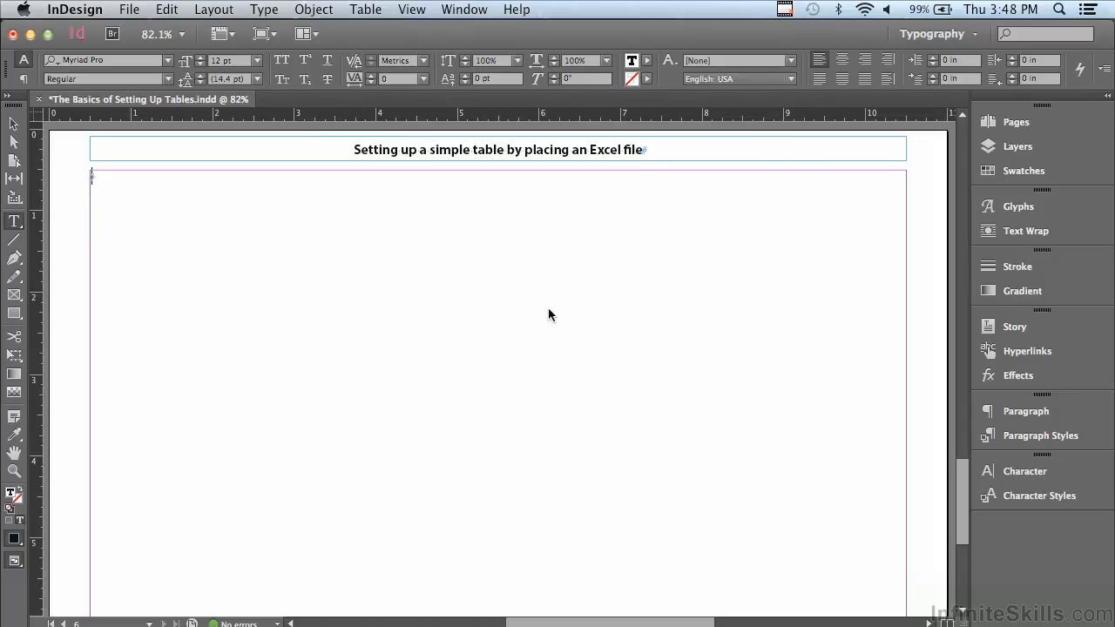
drag(963, 397, 951, 511)
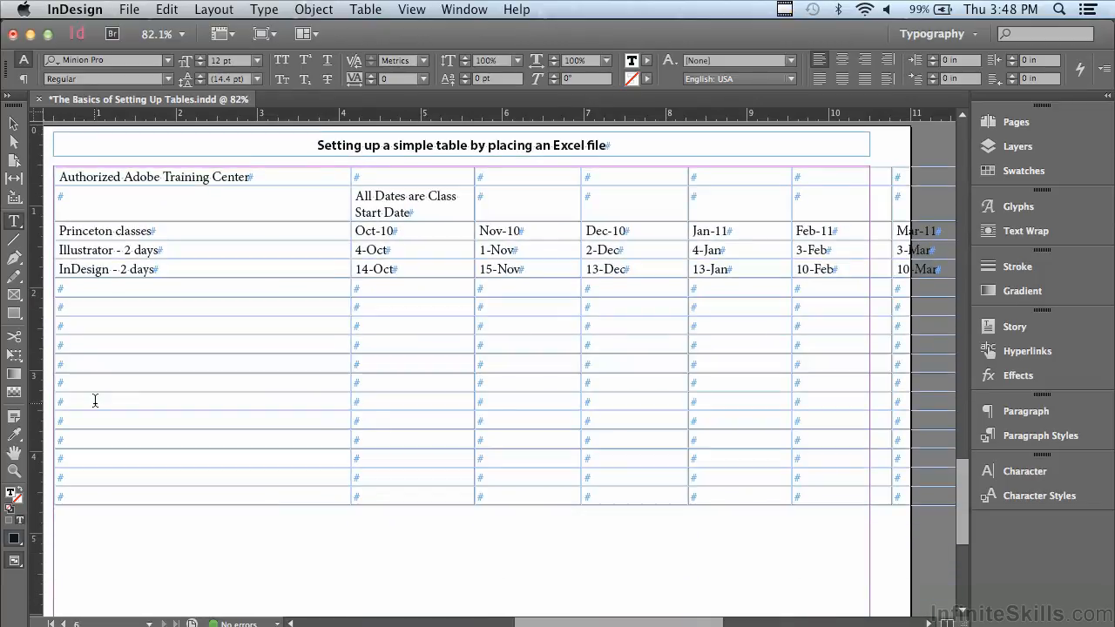